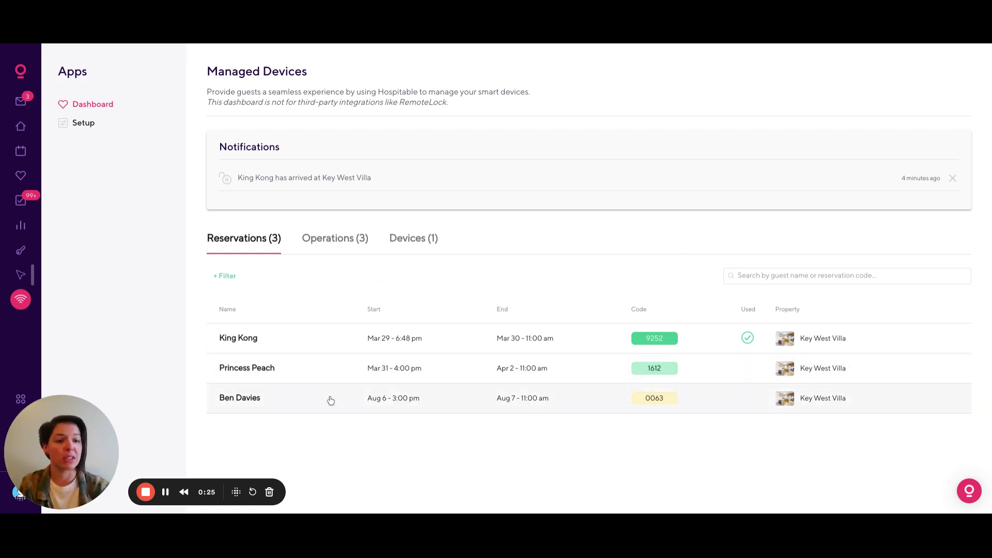
- Check the reservation filter, then open King Kong's code 9252 details and its delete confirmation
click(222, 278)
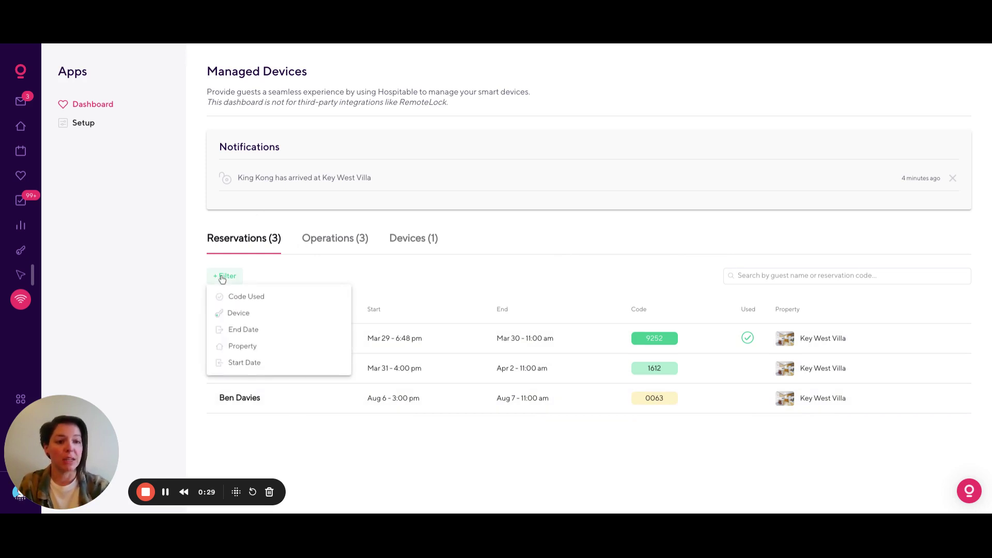
click(483, 328)
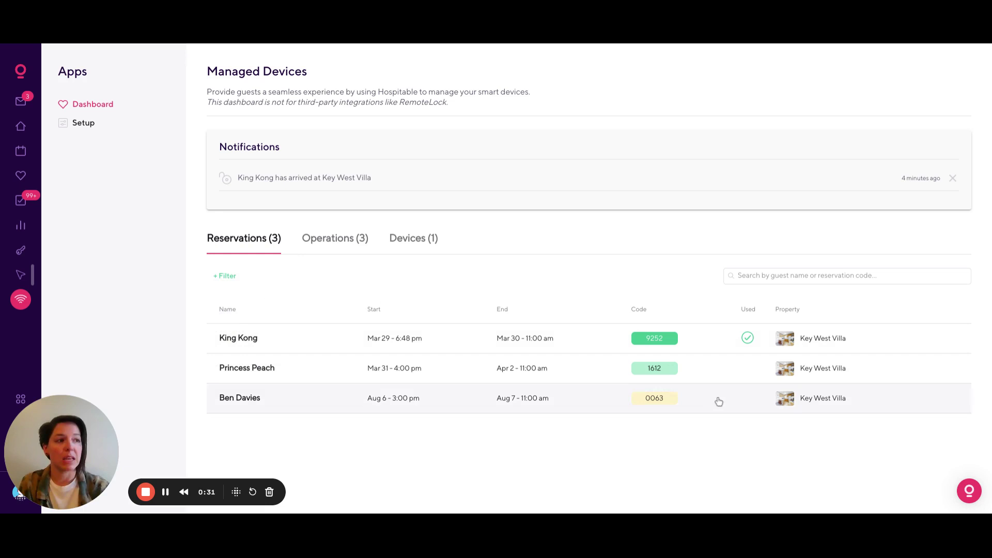
mouse_move(750, 341)
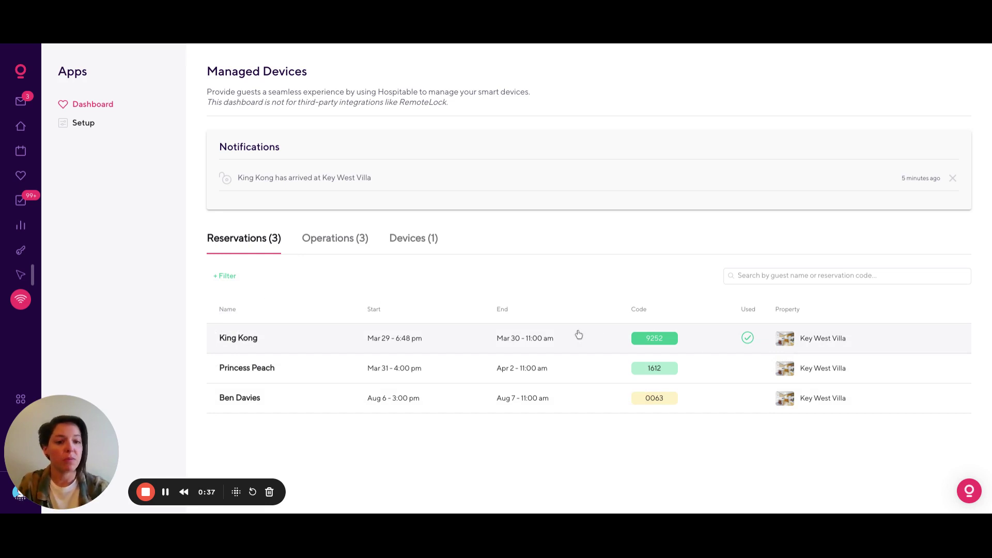
click(532, 338)
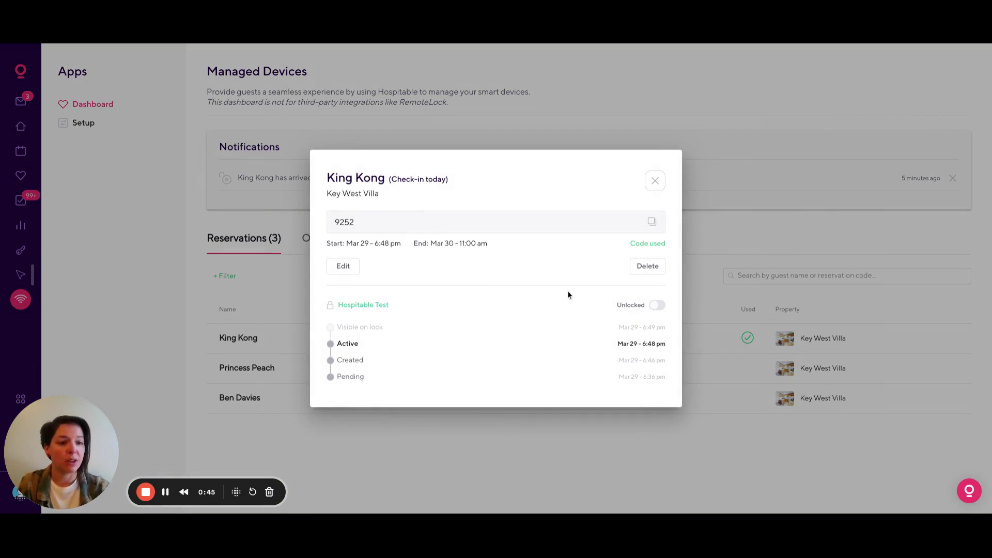
click(658, 266)
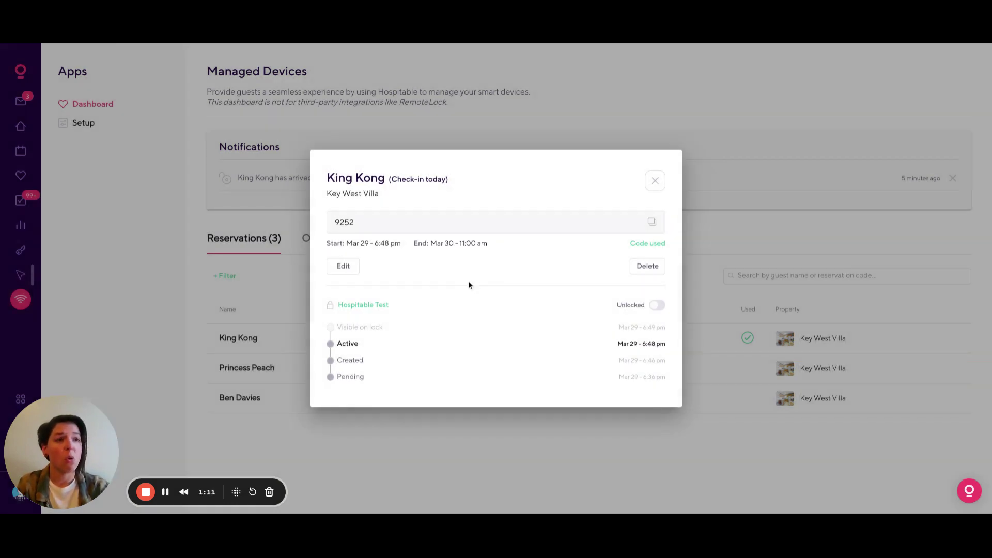
- Edit King Kong's code, keeping the Mar 29 6:48 pm start time unchanged
click(355, 267)
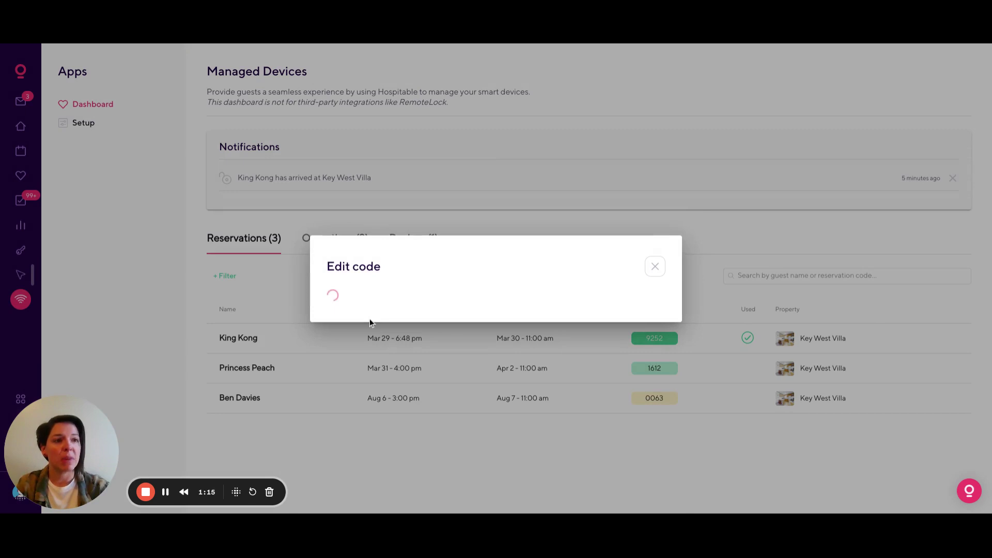
mouse_move(349, 270)
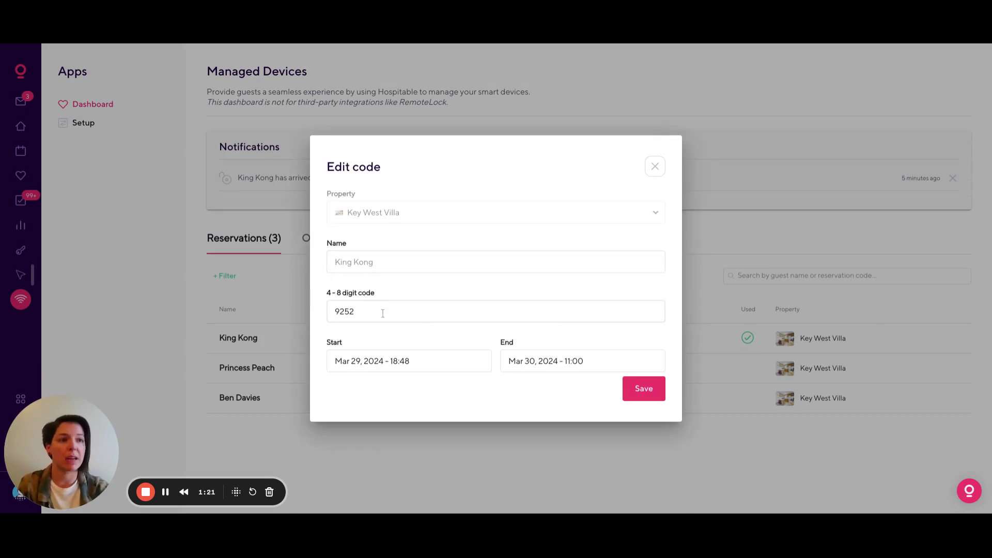
mouse_move(401, 285)
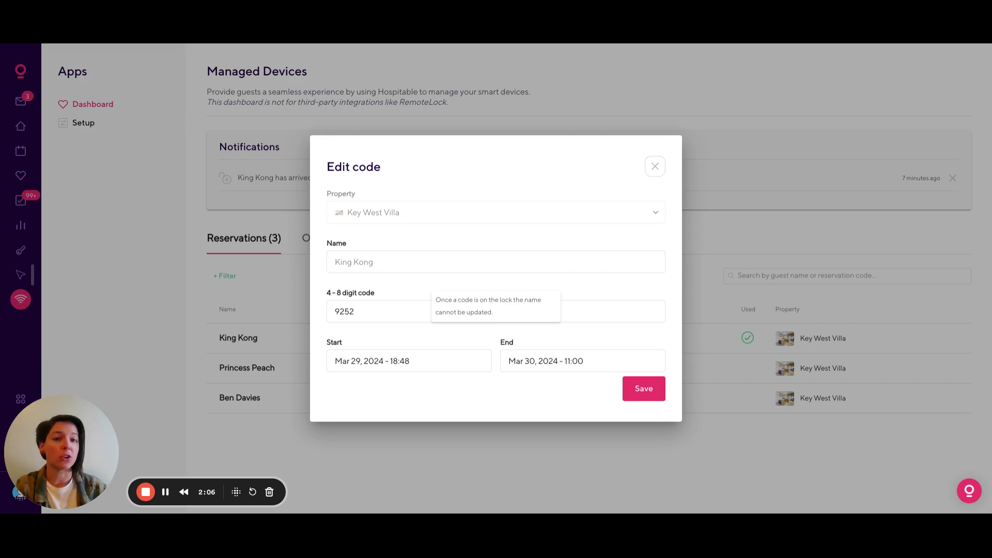
click(385, 361)
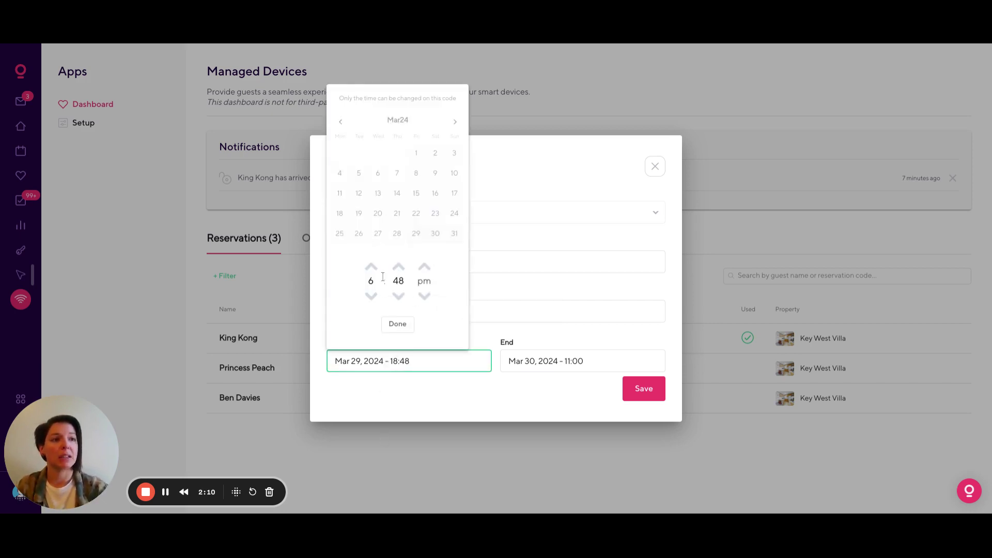
click(511, 323)
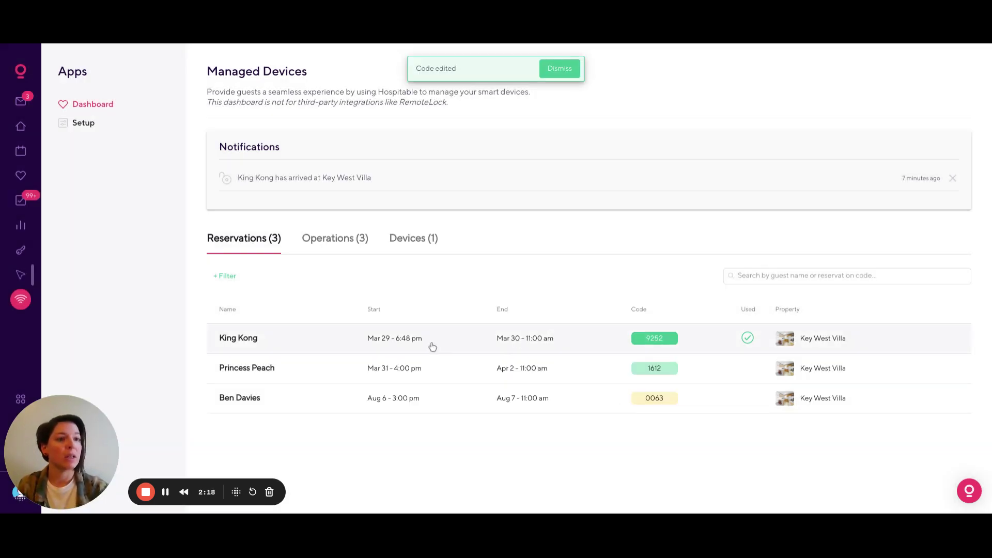
- Open Princess Peach's code details, then the Hospitable Test lock with 57% power and 12 codes
click(715, 381)
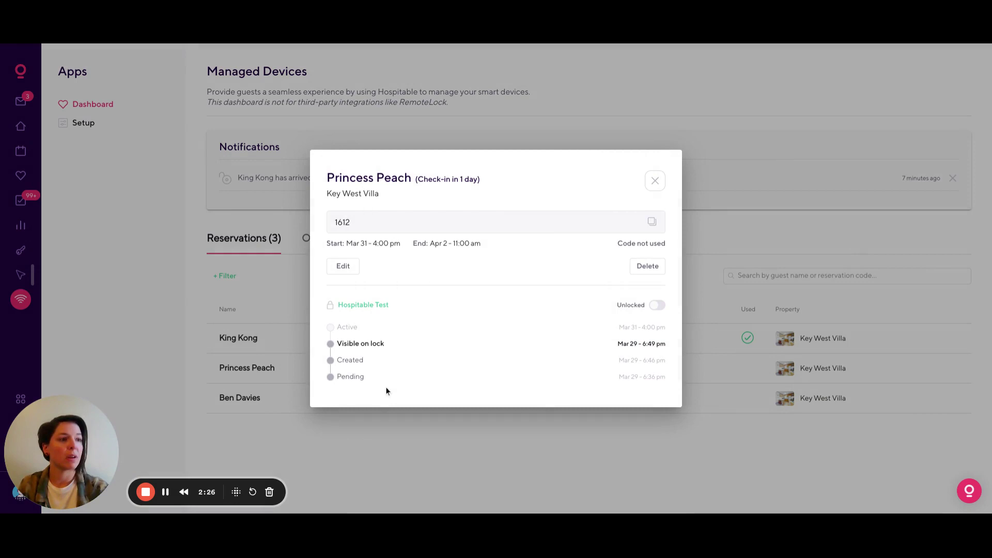
click(368, 305)
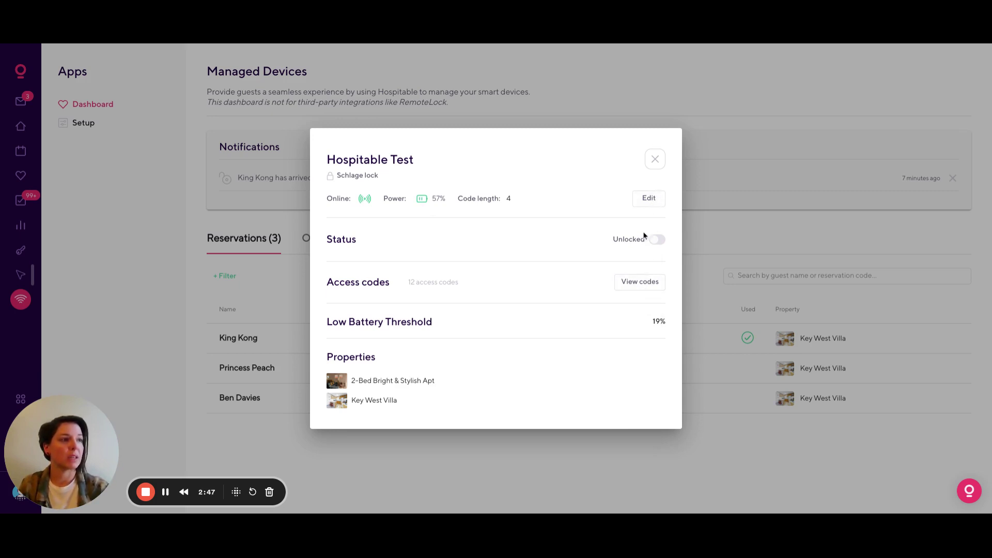
- Review all of the lock's access codes, then switch to the Operations (3) list
click(624, 291)
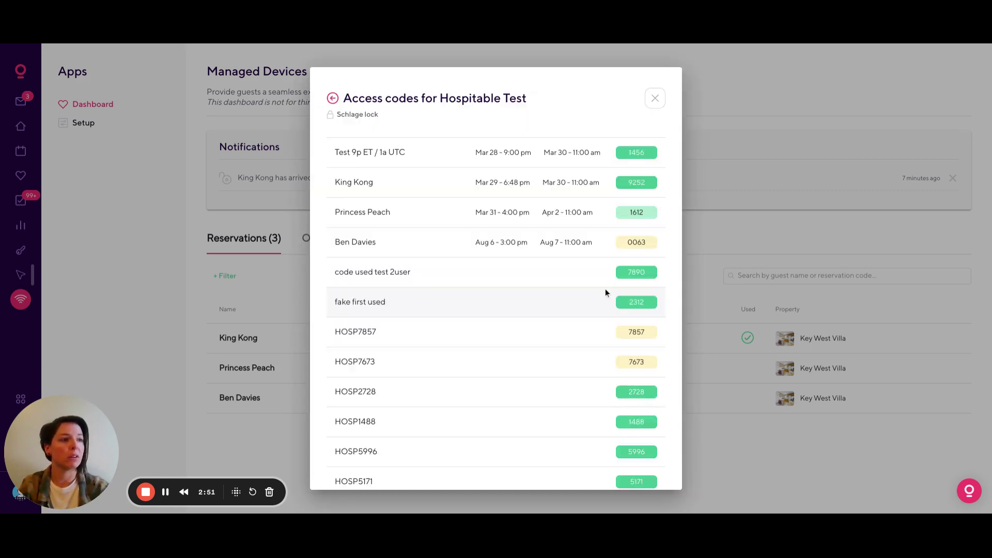
scroll(605, 289, down, 2)
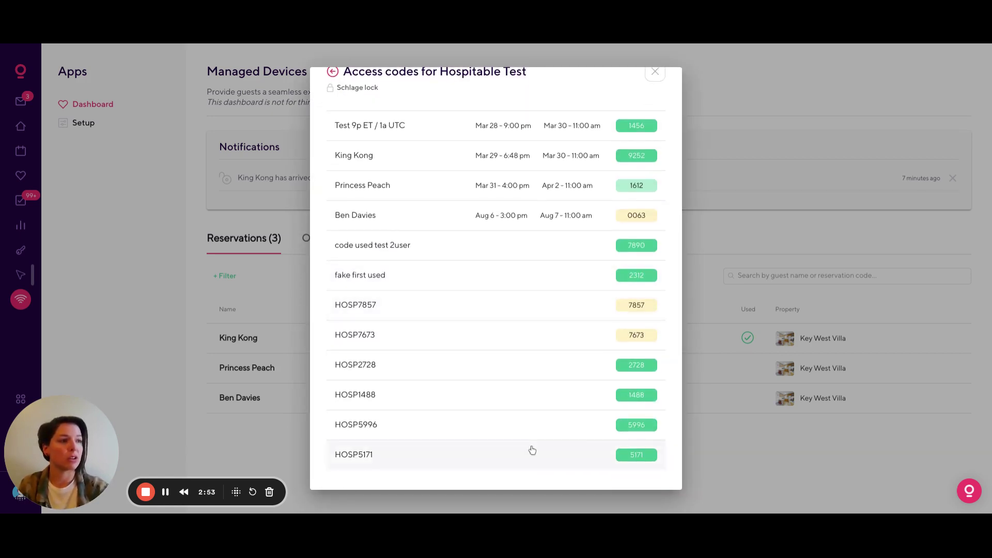
key(Escape)
click(347, 240)
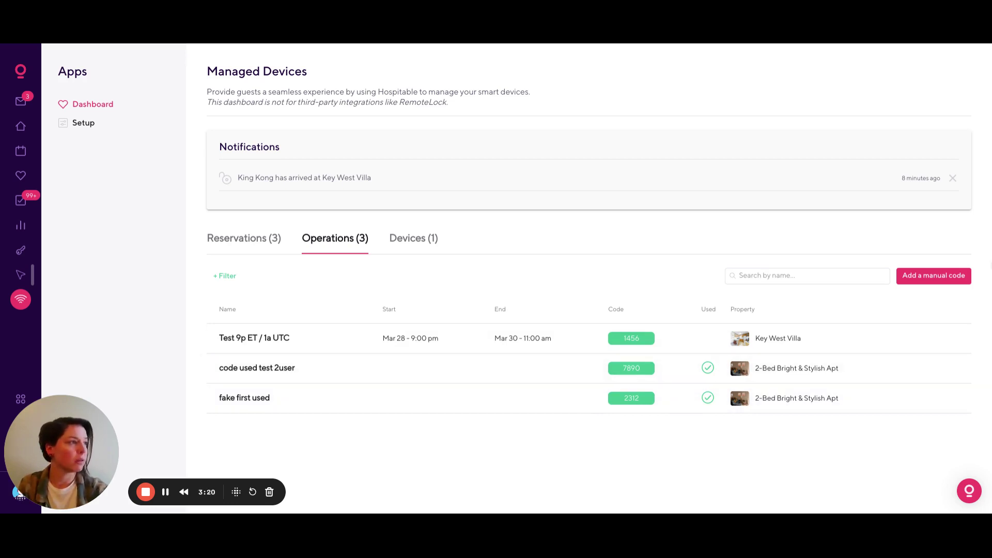
- Start a manual always-active access code, then return to the reservations list
click(933, 279)
click(336, 373)
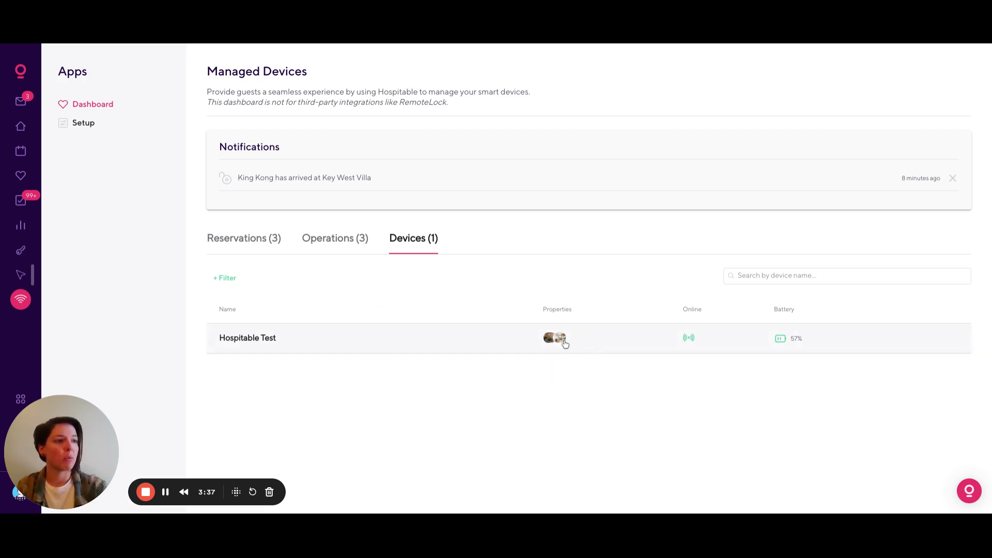
mouse_move(558, 343)
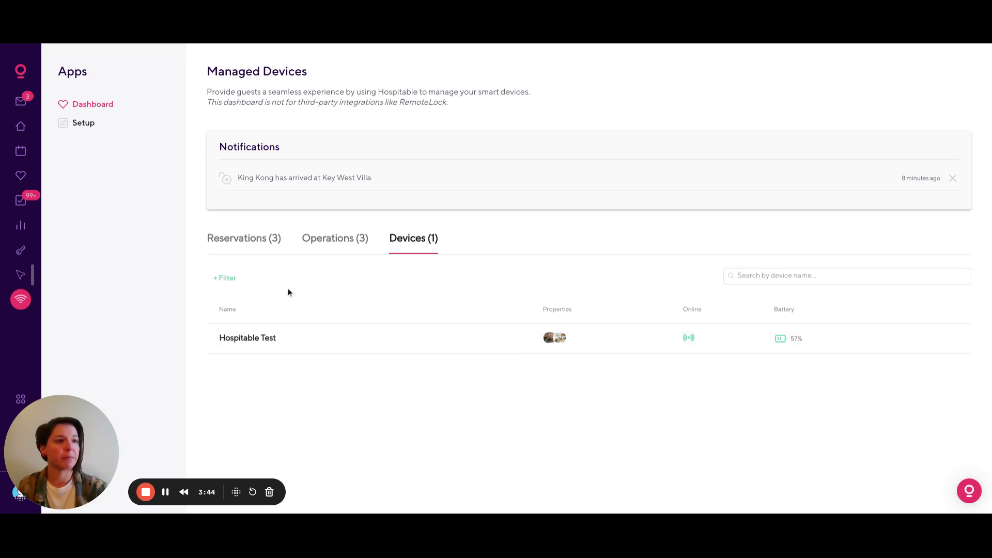
click(243, 238)
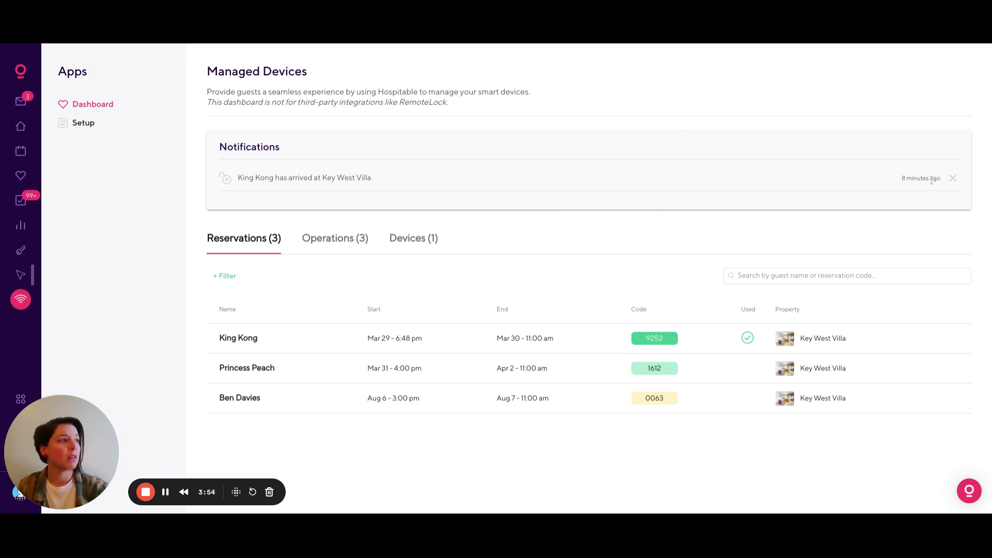
- Dismiss the King Kong arrival notification and go to the Devices Setup page
mouse_move(922, 180)
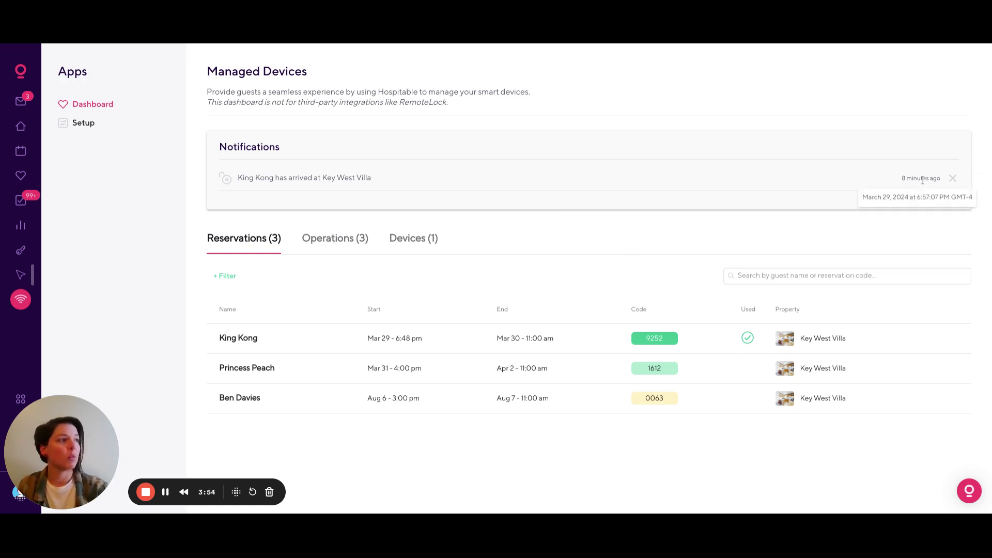
click(953, 179)
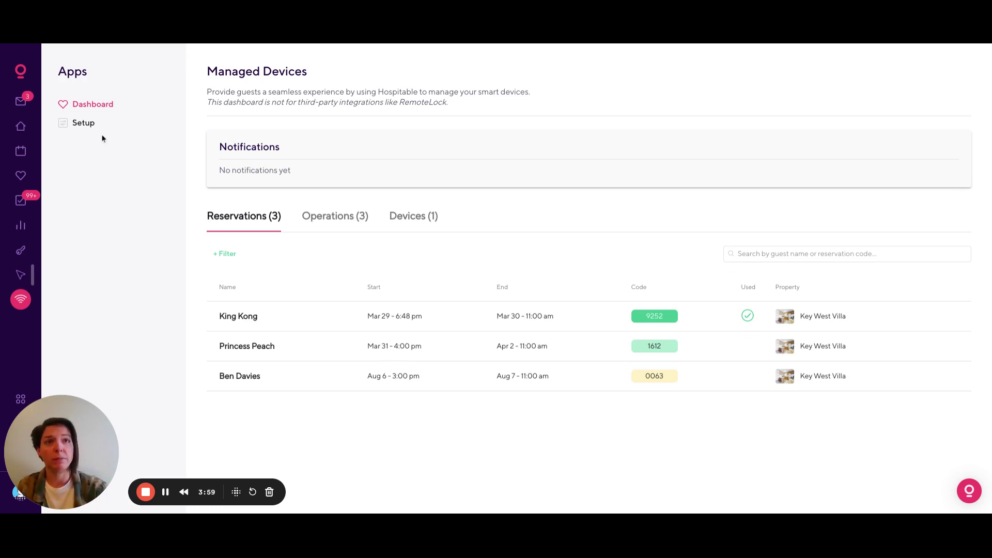
click(83, 124)
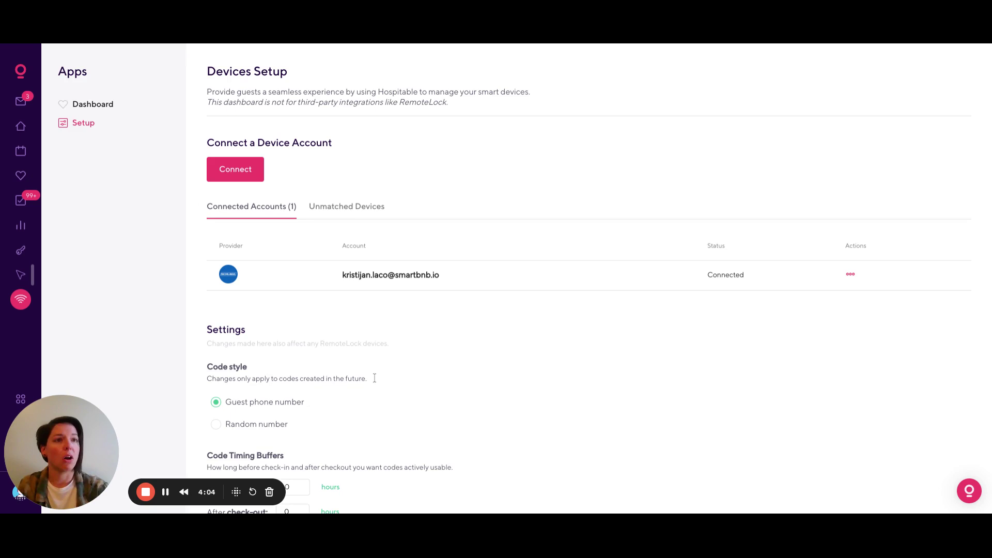
- Check Unmatched Devices (none), return to Connected Accounts, and show the account's actions
click(349, 209)
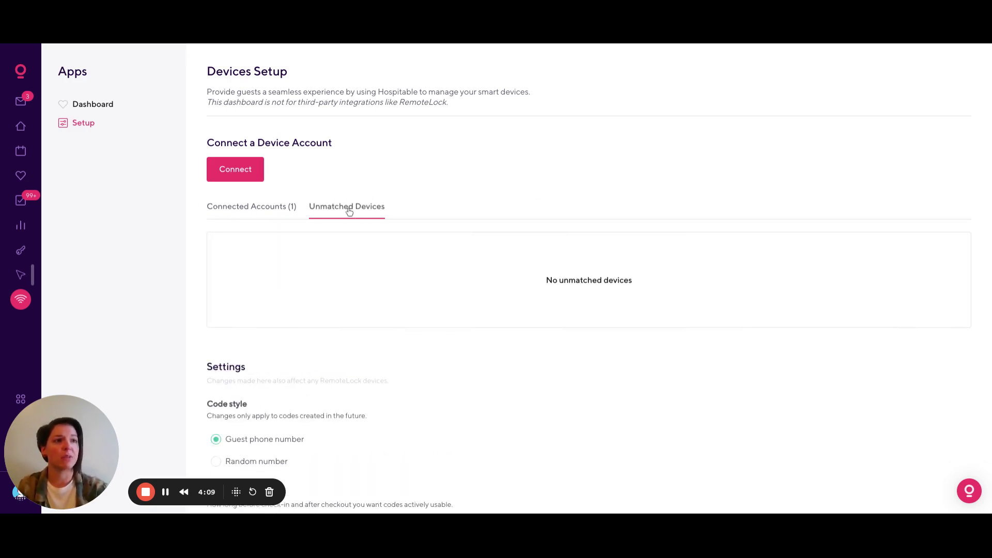
click(249, 213)
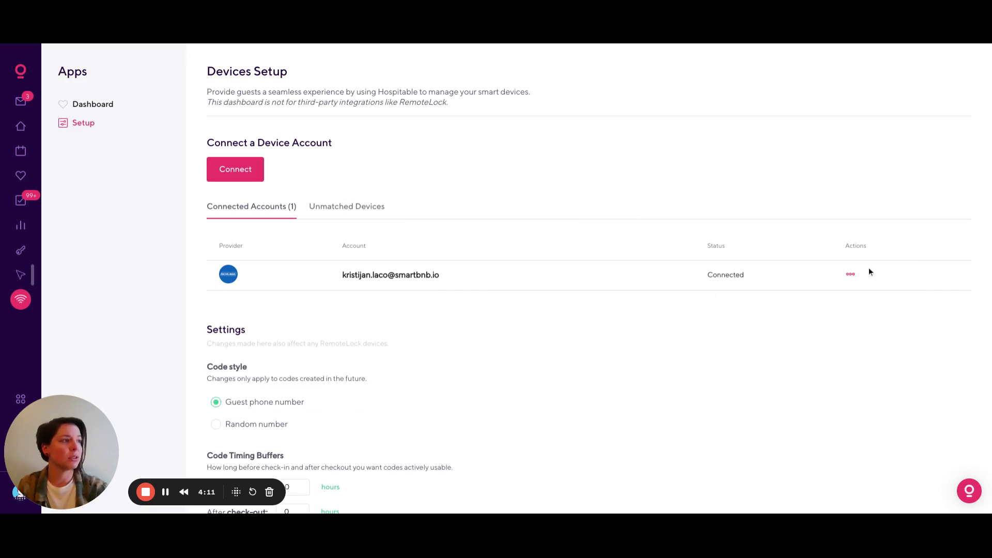
click(850, 275)
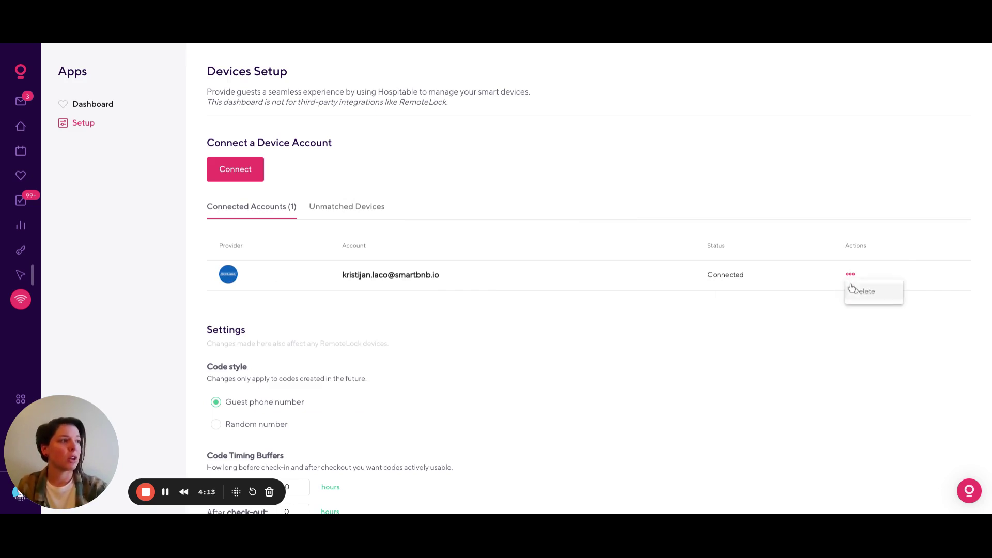
- Close the account actions and scroll to the 0-hour buffers, backup messaging and alert settings
click(806, 324)
scroll(805, 324, down, 4)
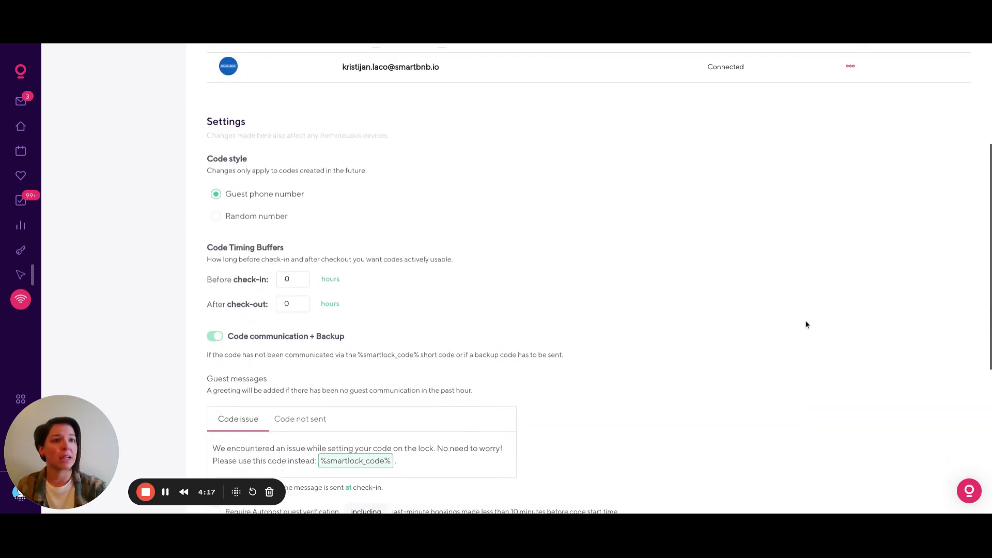
scroll(806, 324, down, 1)
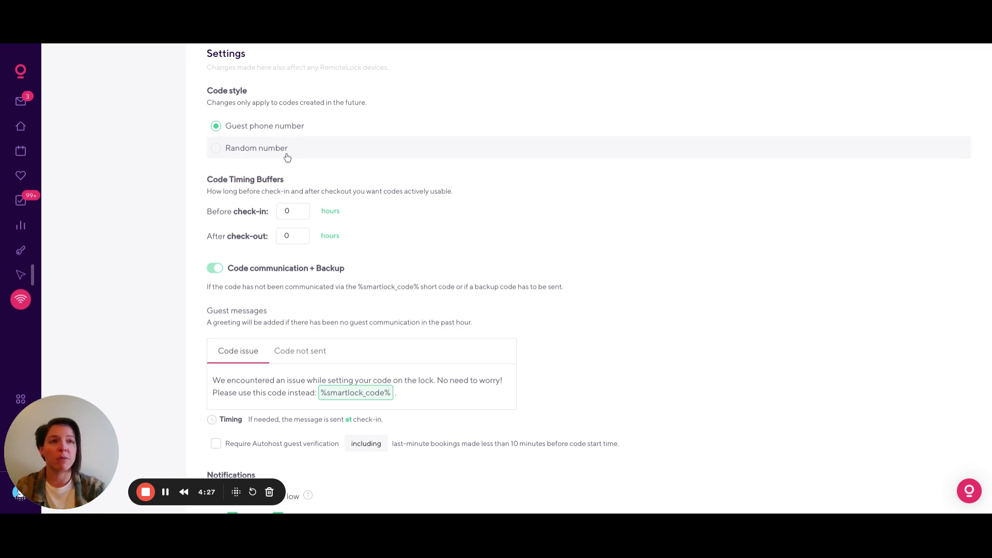
scroll(287, 157, down, 3)
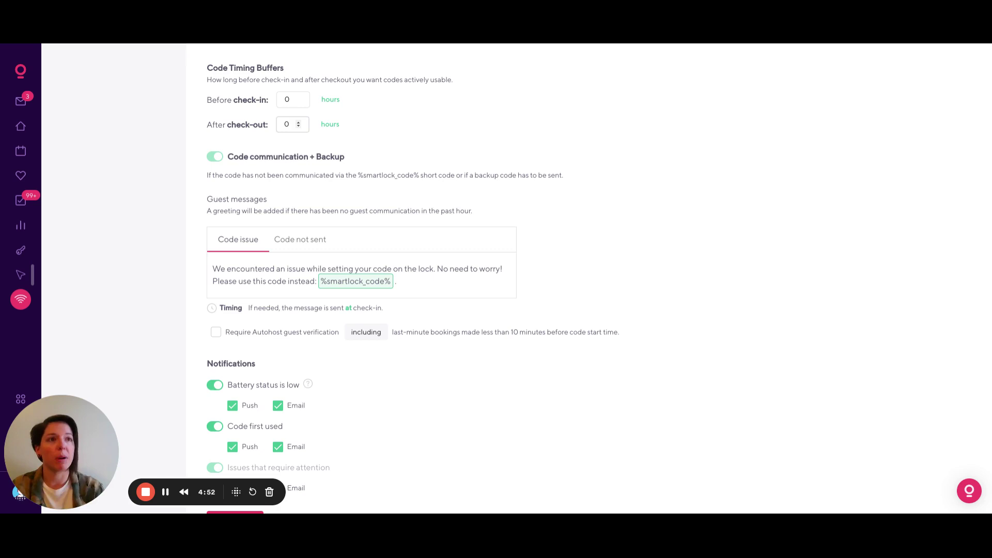
- Look at the check-out buffer's time unit options and scroll down to the guest messages
click(338, 129)
scroll(223, 118, down, 1)
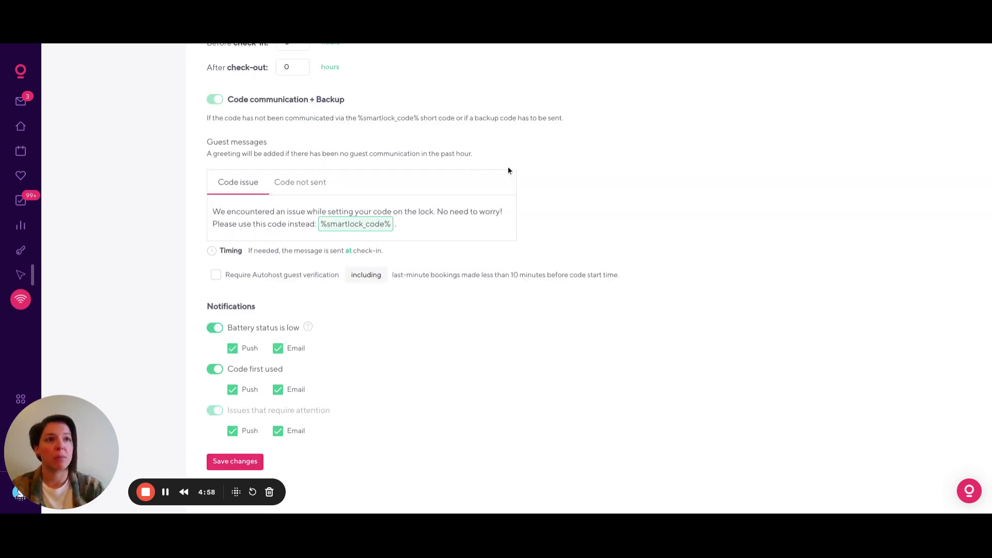
scroll(508, 166, down, 1)
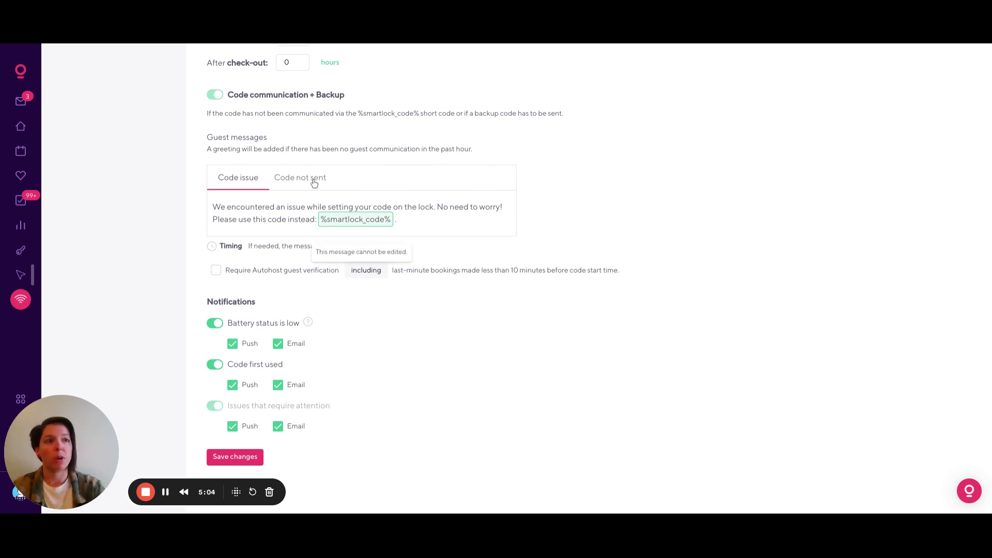
- Highlight the %smartlock_code% short code and view the Code not sent guest message
drag(358, 114, 420, 113)
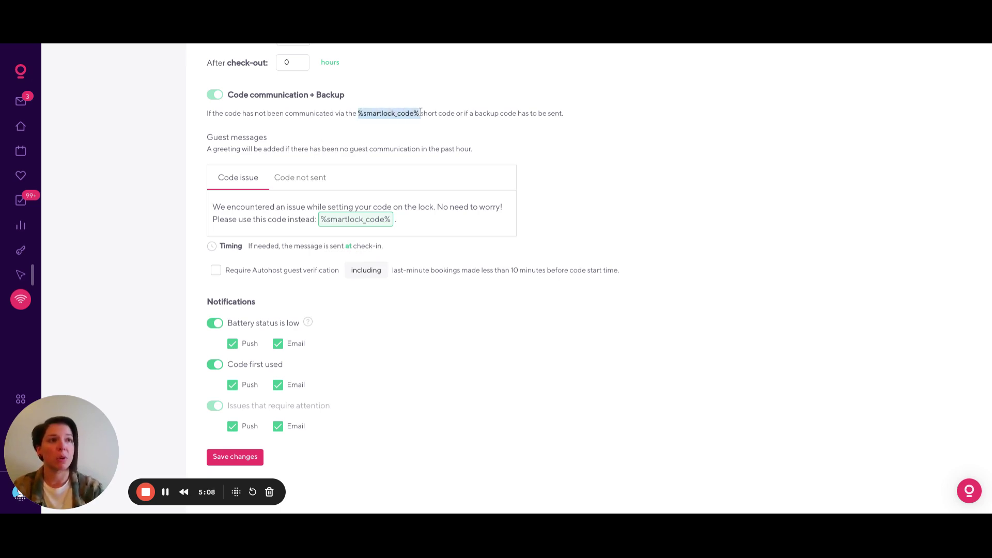
click(393, 144)
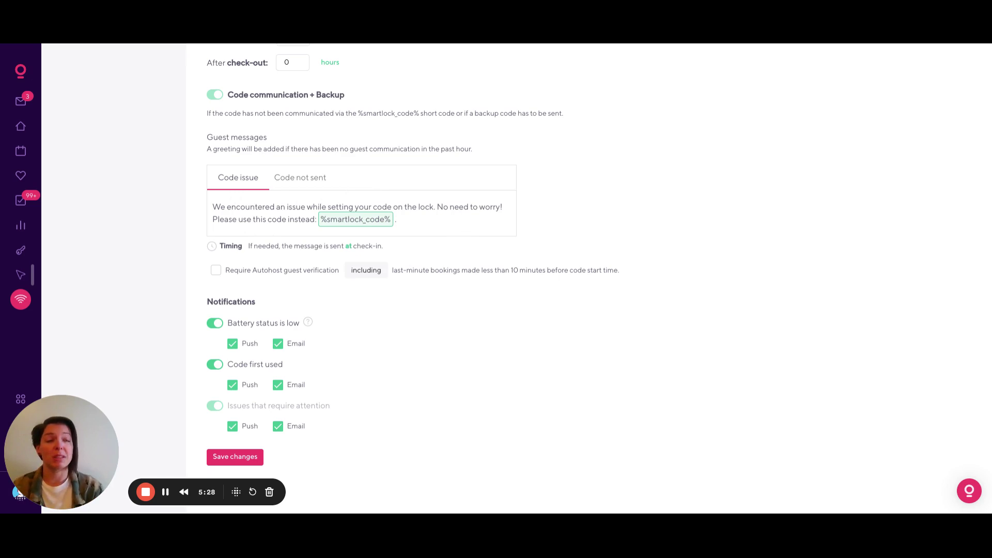
click(299, 178)
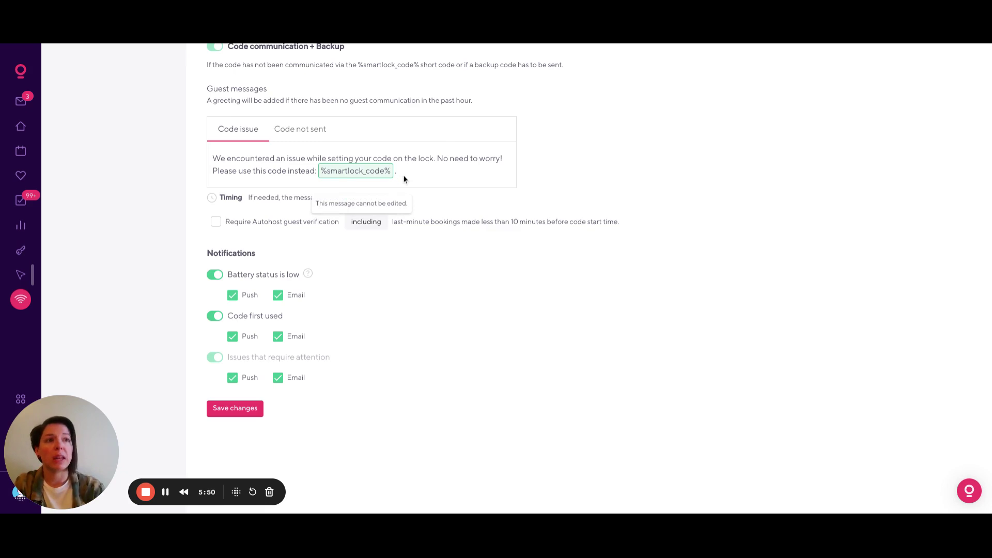
click(311, 129)
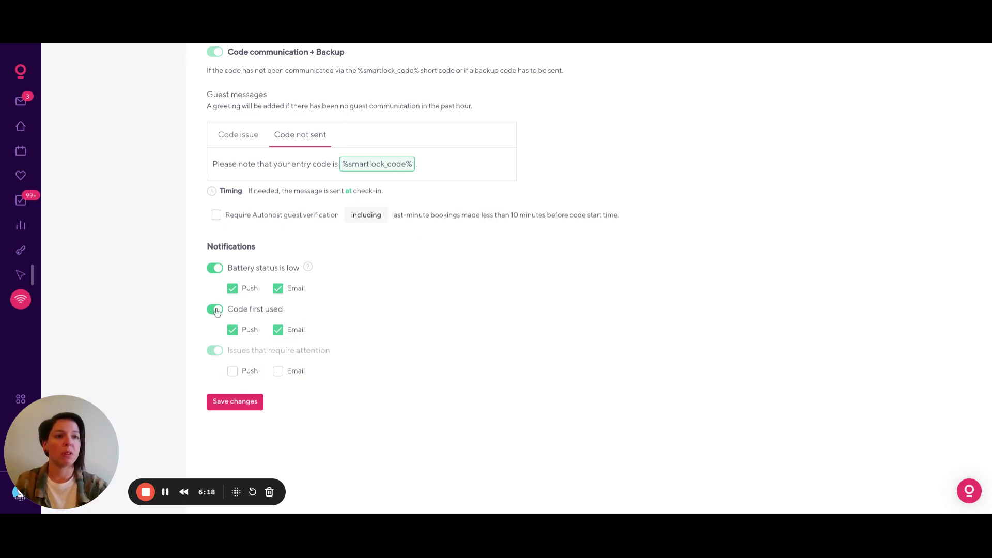
- Toggle Code first used off and on, then check Push and Email for it and Issues that require attention
click(215, 309)
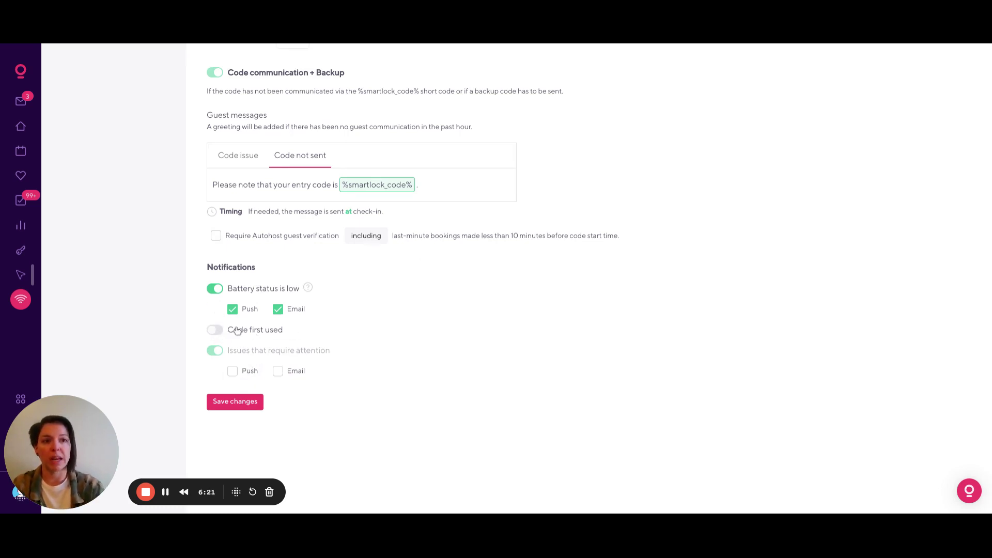
click(216, 330)
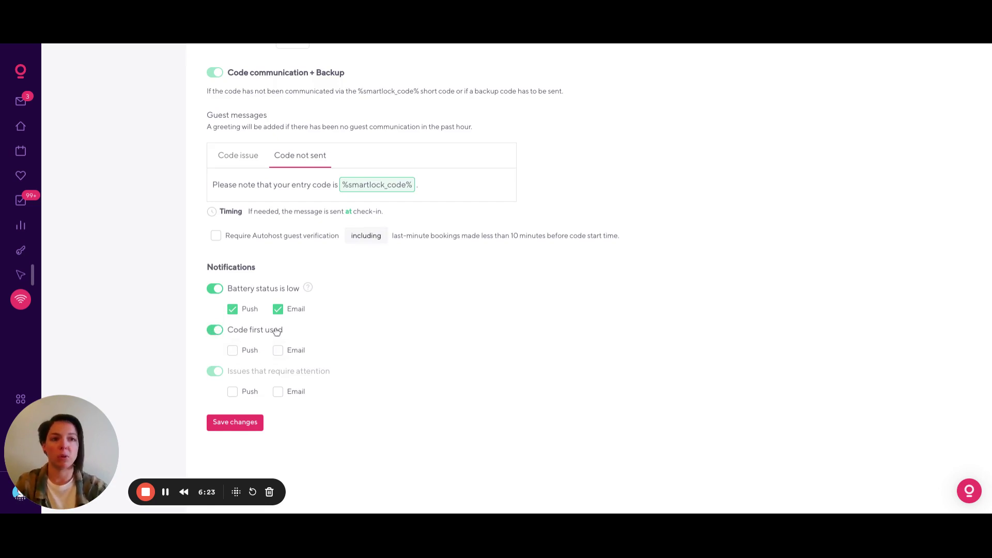
click(230, 356)
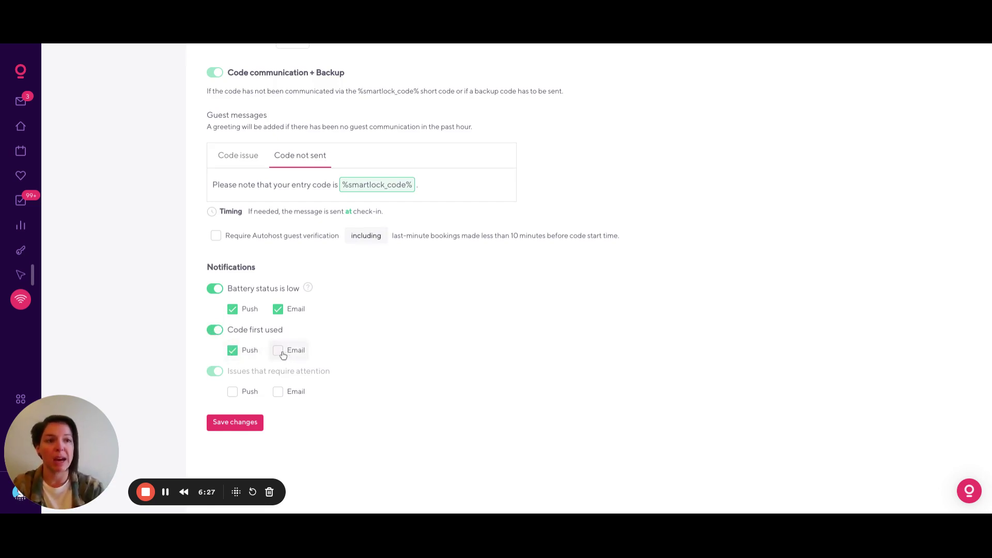
click(282, 356)
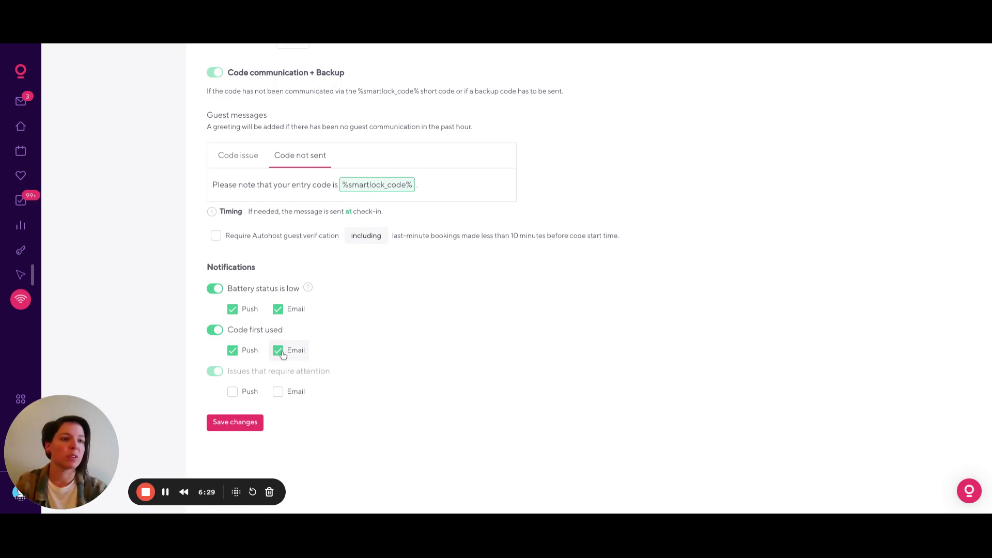
click(280, 394)
click(233, 393)
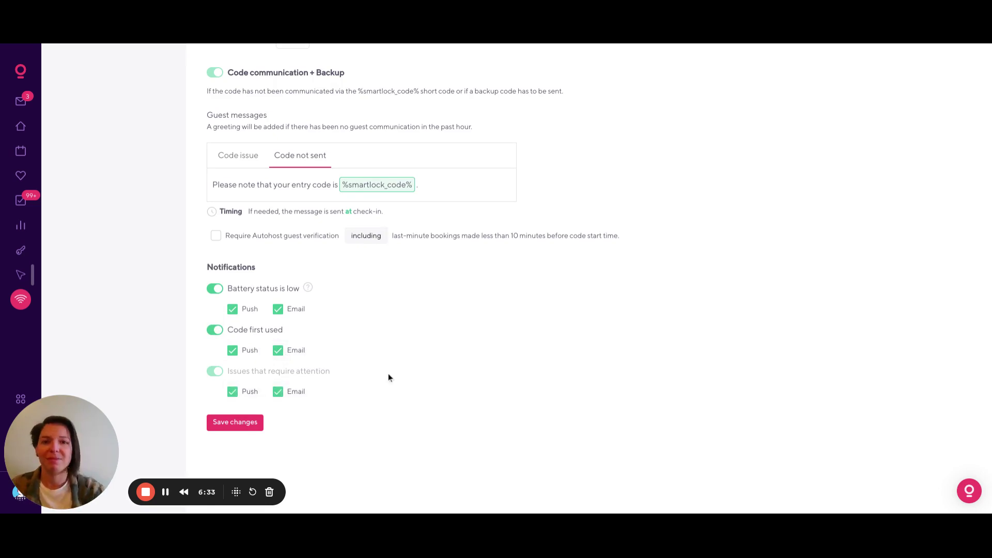